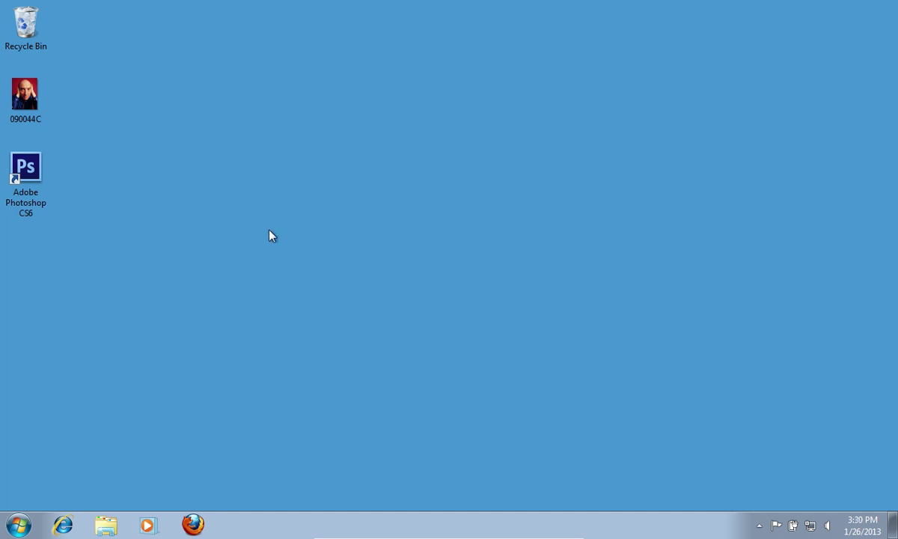
Start Adobe Photoshop CS6 from its desktop shortcut.
{"action": "double_click", "coordinate": [46, 188]}
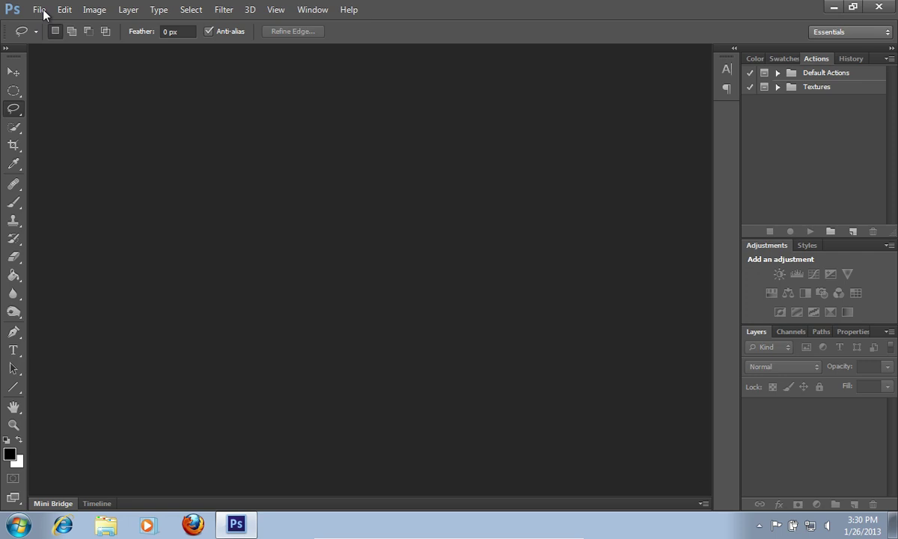
Open the 090044C portrait photo from the Desktop.
{"action": "left_click", "coordinate": [39, 10]}
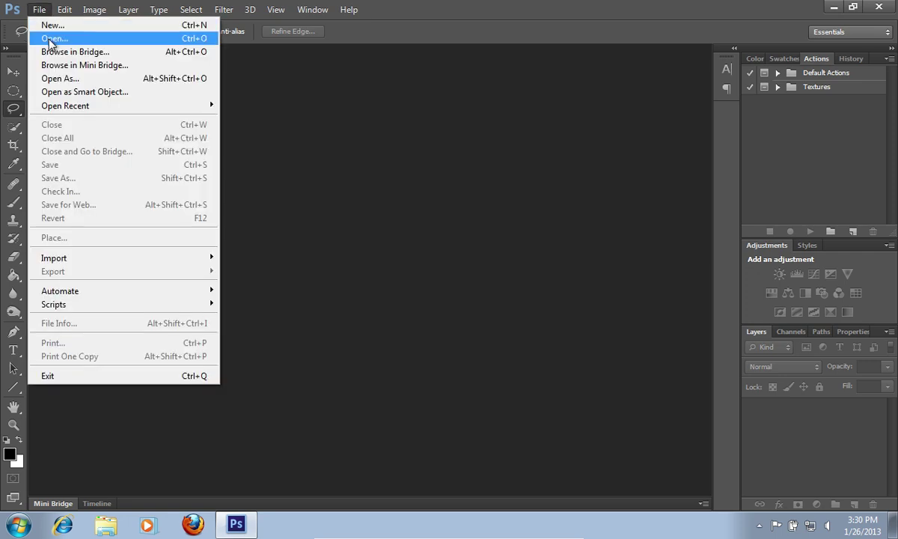
{"action": "left_click", "coordinate": [51, 39]}
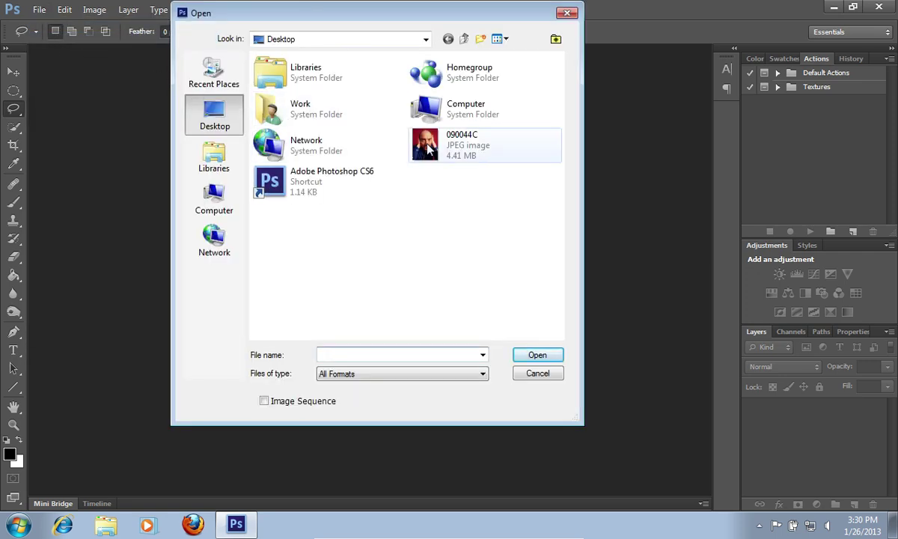
{"action": "left_click", "coordinate": [429, 150]}
{"action": "left_click", "coordinate": [527, 355]}
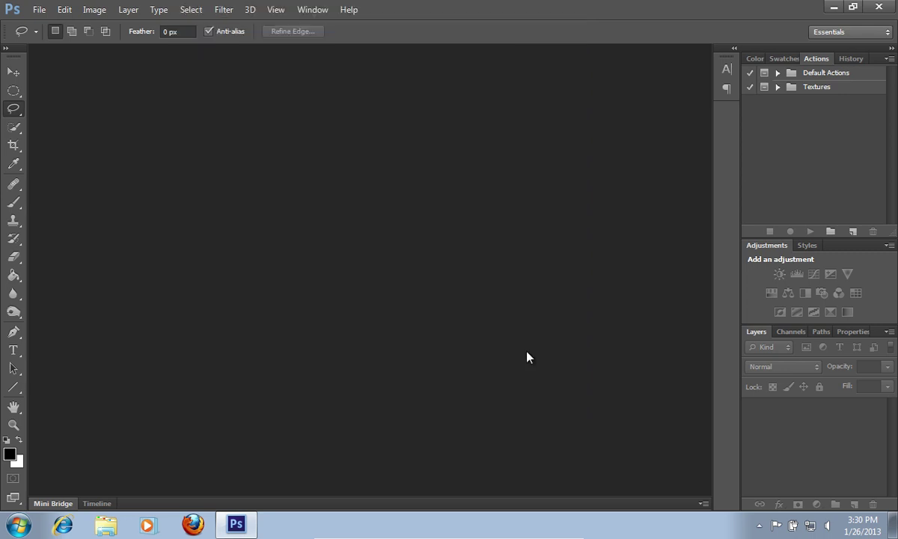
Zoom in on the man's eyes to 50%.
{"action": "left_click", "coordinate": [13, 425]}
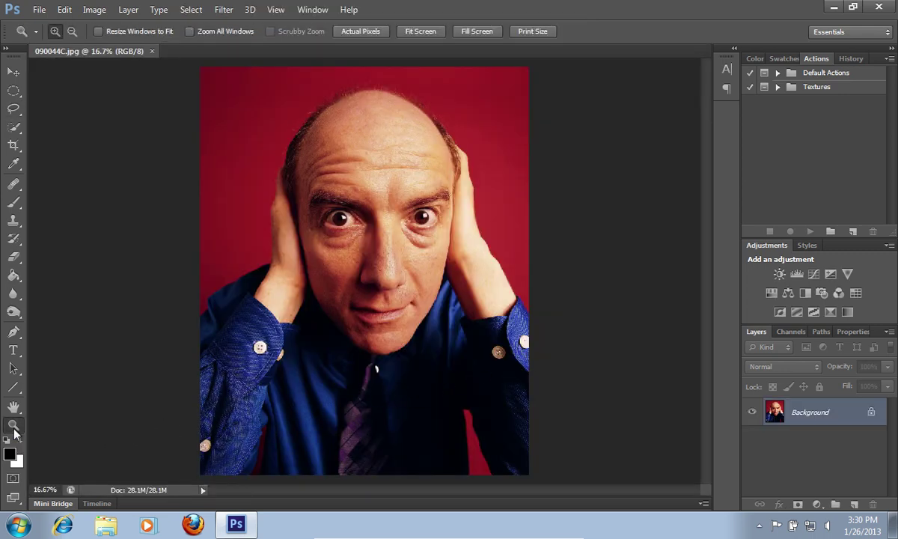
{"action": "left_click", "coordinate": [383, 250]}
{"action": "left_click", "coordinate": [390, 231]}
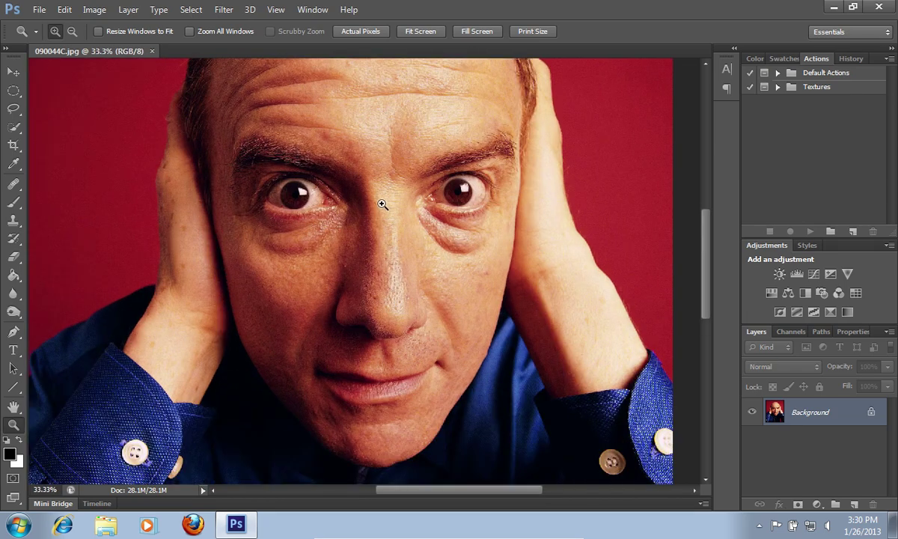
{"action": "left_click", "coordinate": [381, 201]}
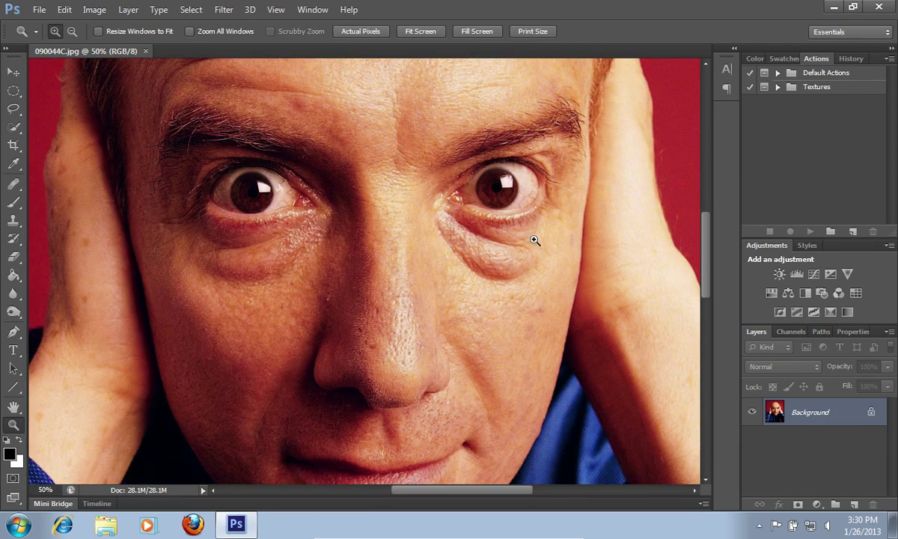
Add Layer 1 above the photo with Soft Light blending.
{"action": "left_click", "coordinate": [857, 504]}
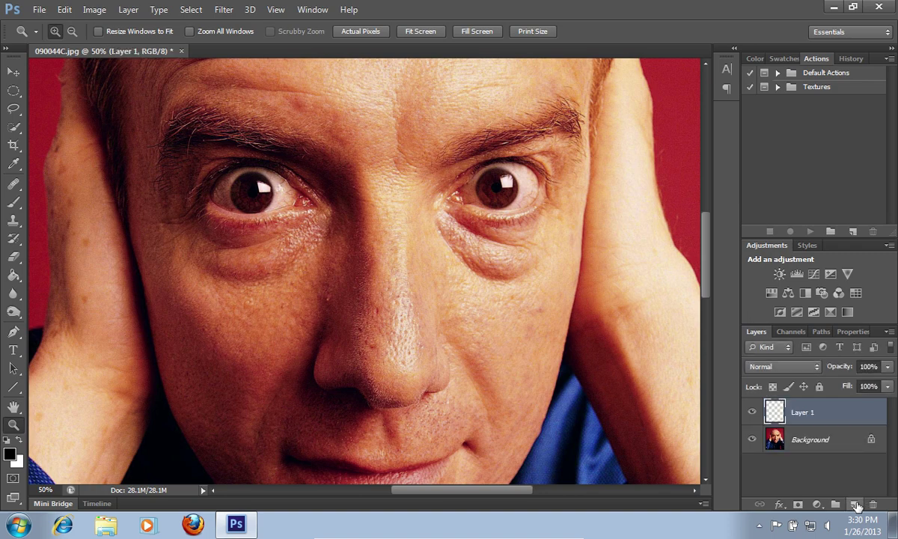
{"action": "left_click", "coordinate": [816, 368]}
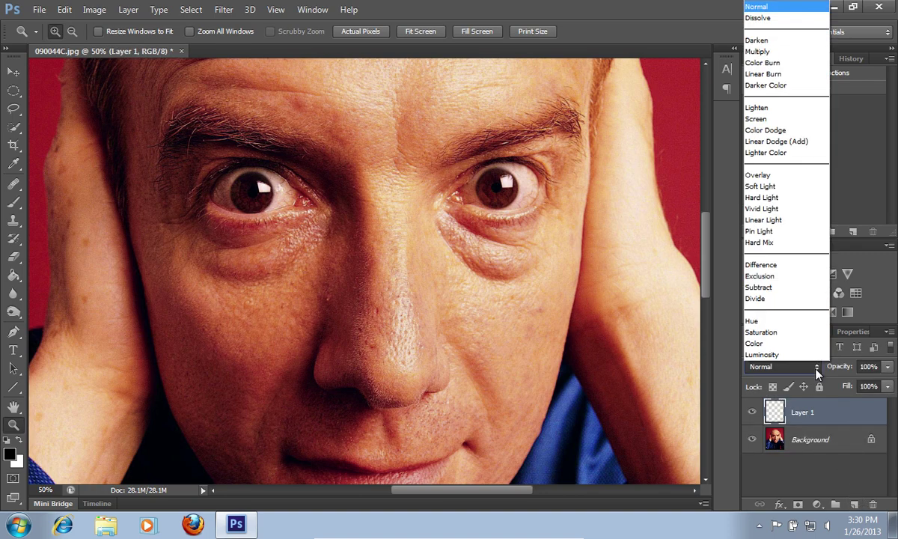
{"action": "left_click", "coordinate": [755, 187]}
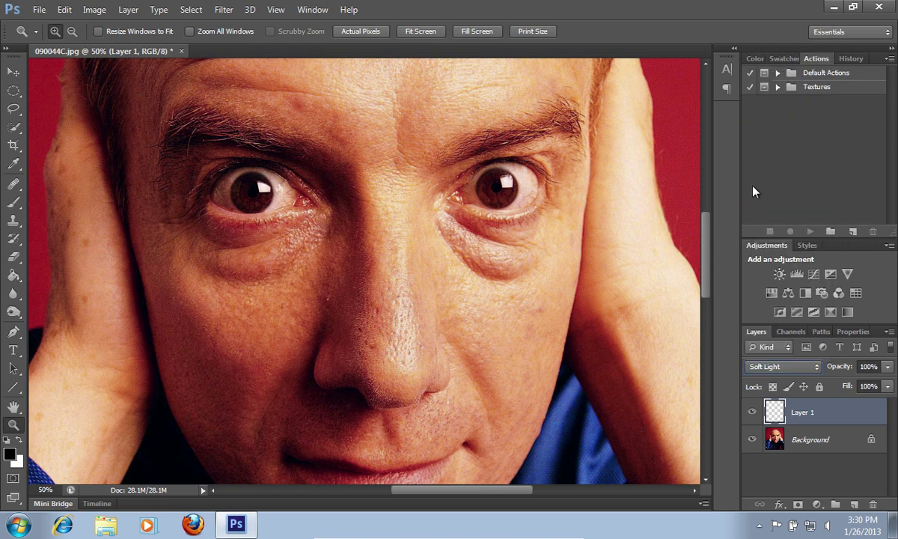
Paint black over both irises with the Brush at 69% opacity.
{"action": "left_click", "coordinate": [10, 453]}
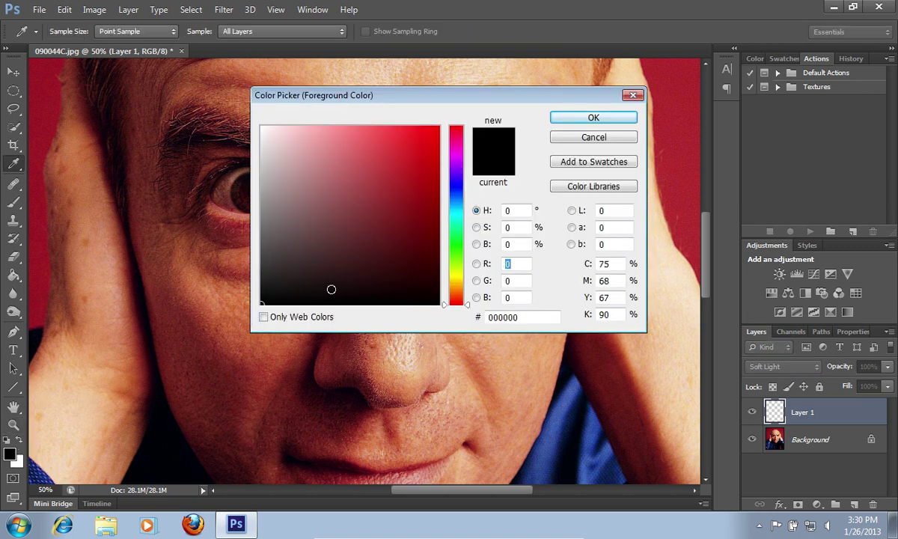
{"action": "left_click", "coordinate": [577, 117]}
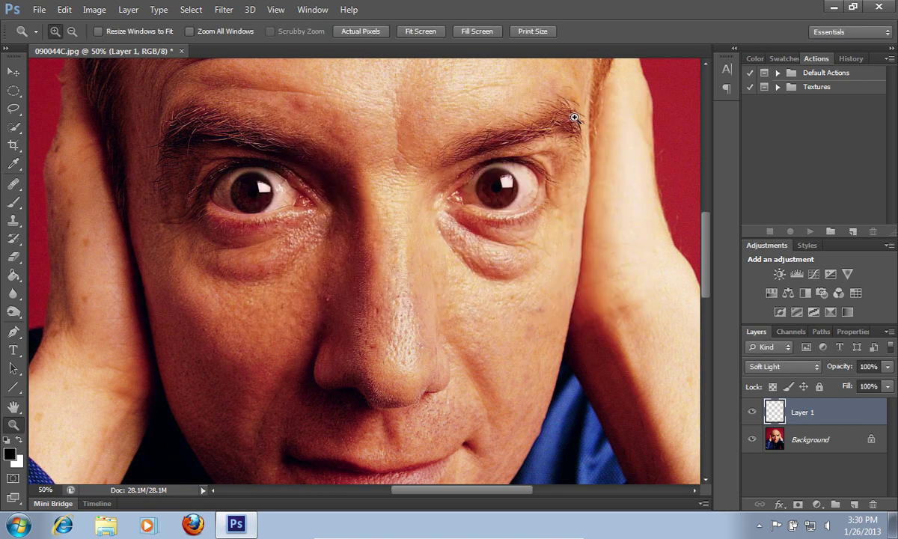
{"action": "left_click", "coordinate": [13, 202]}
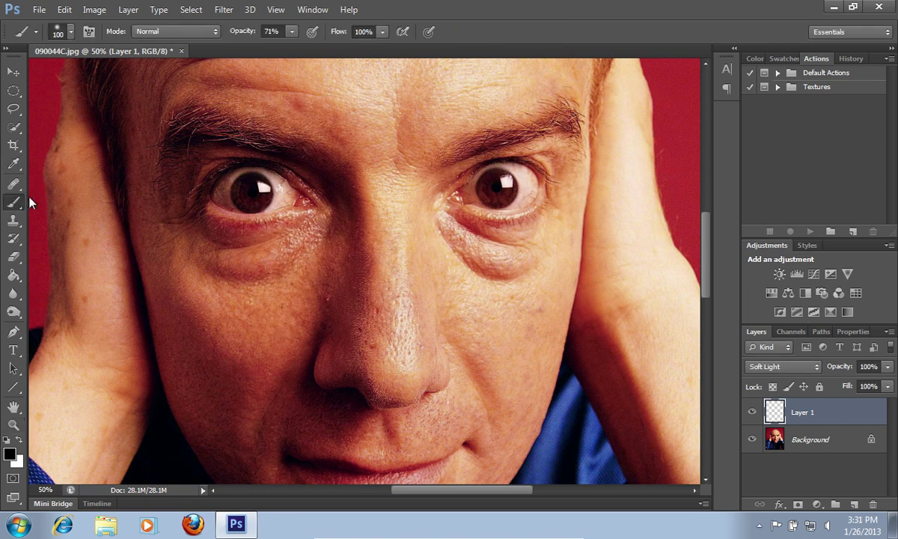
{"action": "left_click", "coordinate": [292, 33]}
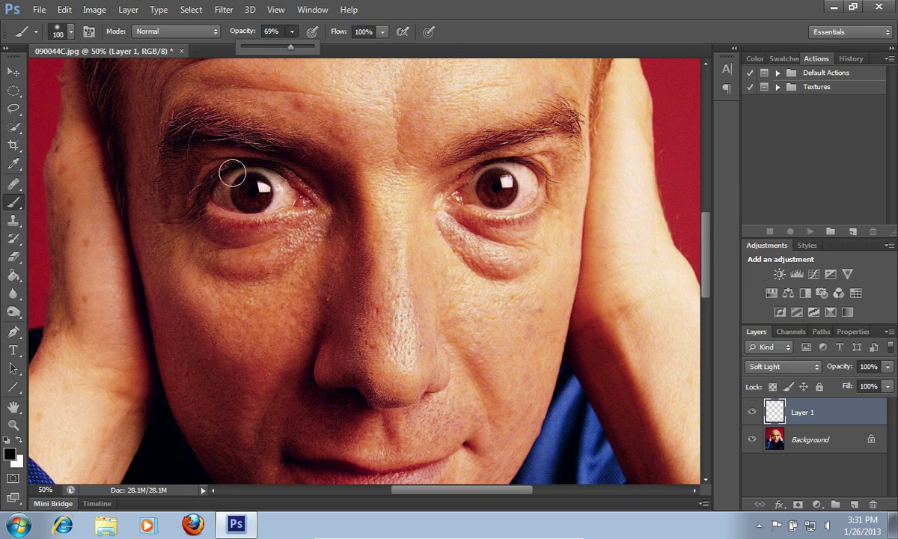
{"action": "mouse_move", "coordinate": [210, 176]}
{"action": "left_mouse_down"}
{"action": "mouse_move", "coordinate": [236, 172]}
{"action": "mouse_move", "coordinate": [258, 200]}
{"action": "mouse_move", "coordinate": [261, 180]}
{"action": "mouse_move", "coordinate": [317, 199]}
{"action": "mouse_move", "coordinate": [235, 219]}
{"action": "mouse_move", "coordinate": [266, 220]}
{"action": "mouse_move", "coordinate": [192, 183]}
{"action": "left_mouse_up"}
{"action": "mouse_move", "coordinate": [441, 200]}
{"action": "left_mouse_down"}
{"action": "mouse_move", "coordinate": [525, 200]}
{"action": "mouse_move", "coordinate": [489, 168]}
{"action": "mouse_move", "coordinate": [494, 161]}
{"action": "left_mouse_up"}
{"action": "left_click_drag", "start_coordinate": [441, 183], "coordinate": [524, 178]}
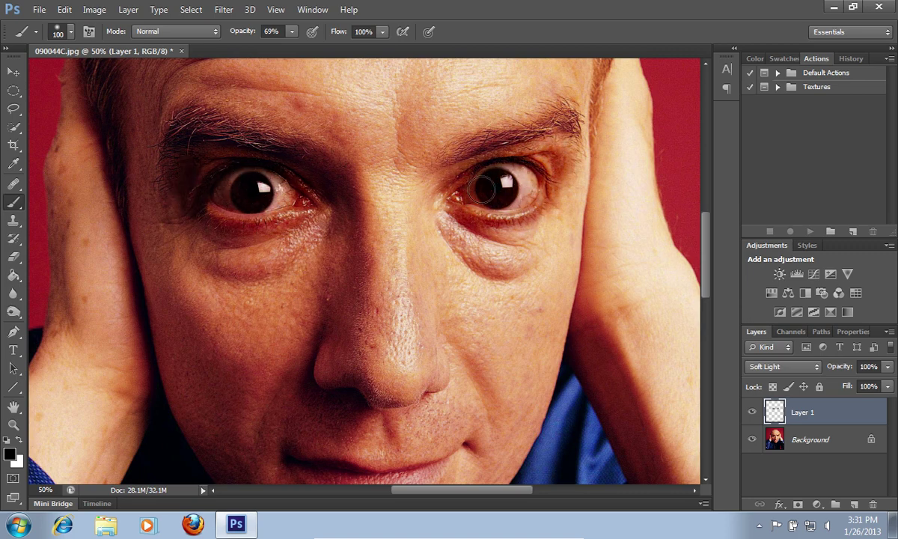
Add Layer 2 with Soft Light blending.
{"action": "left_click", "coordinate": [854, 504]}
{"action": "left_click", "coordinate": [813, 366]}
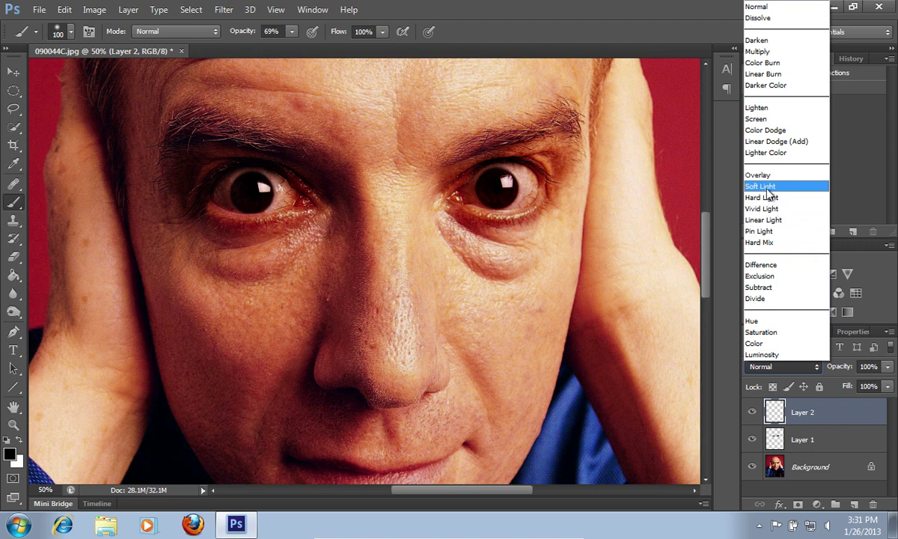
{"action": "left_click", "coordinate": [768, 187]}
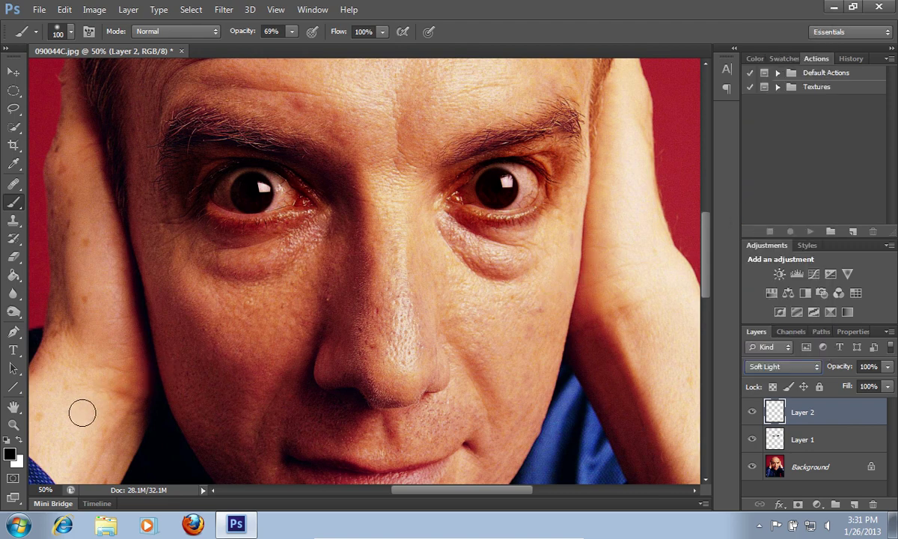
Paint dark red 9a0404 over the whites of both eyes.
{"action": "left_click", "coordinate": [9, 454]}
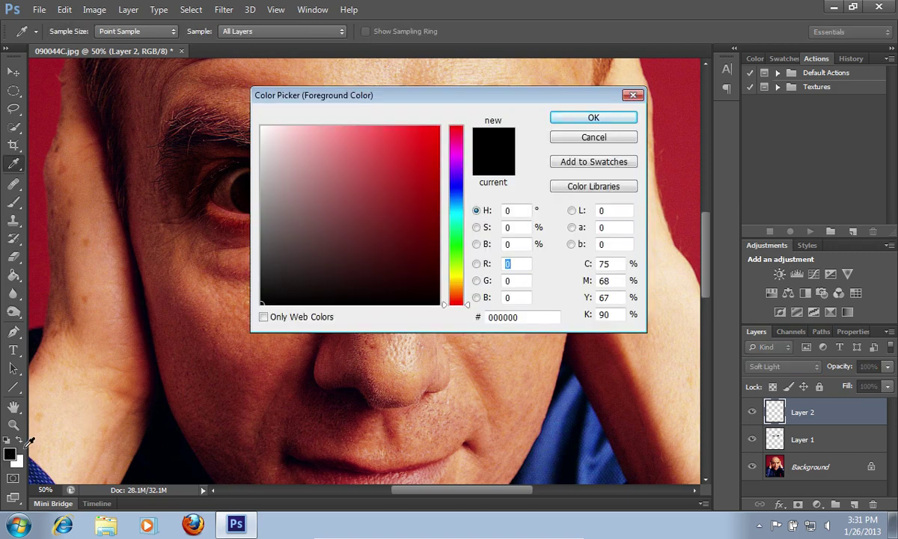
{"action": "left_click", "coordinate": [436, 197]}
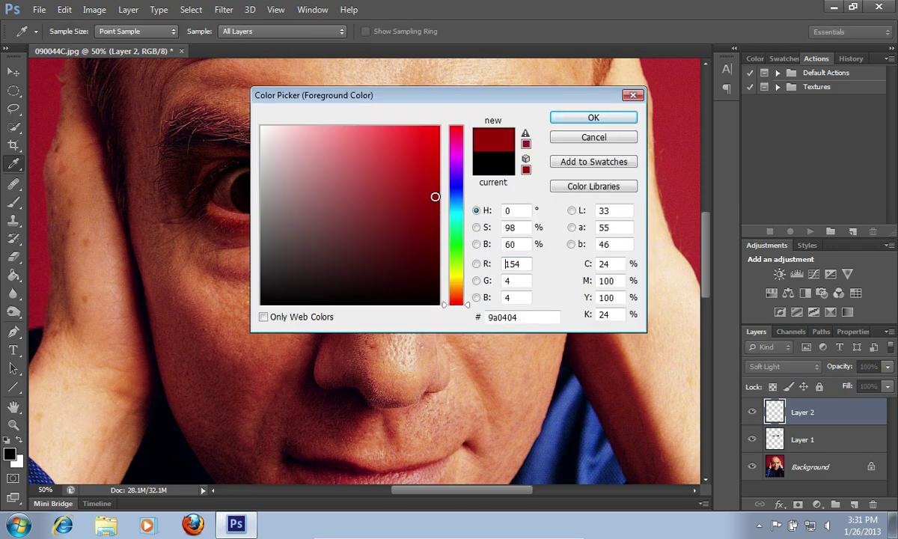
{"action": "left_click", "coordinate": [560, 118]}
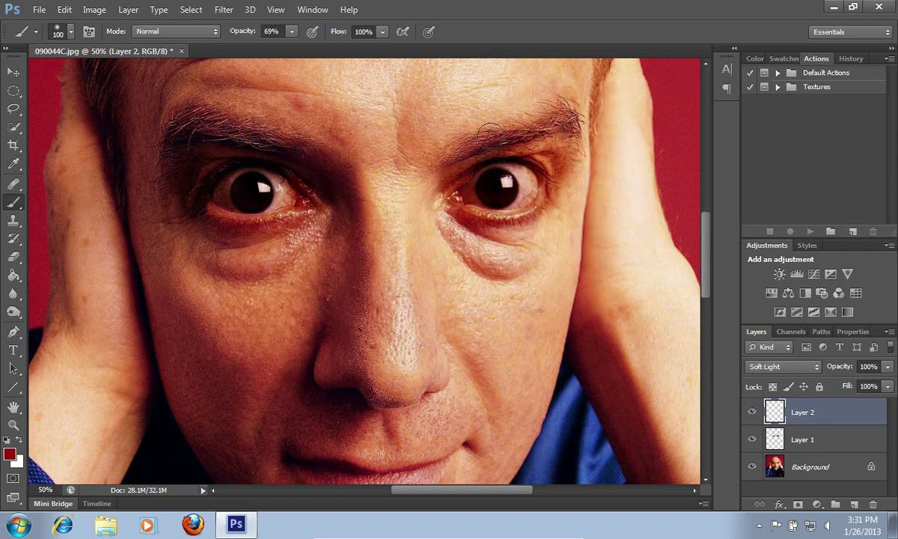
{"action": "mouse_move", "coordinate": [305, 189]}
{"action": "left_mouse_down"}
{"action": "mouse_move", "coordinate": [267, 184]}
{"action": "mouse_move", "coordinate": [254, 171]}
{"action": "mouse_move", "coordinate": [224, 189]}
{"action": "mouse_move", "coordinate": [255, 191]}
{"action": "left_mouse_up"}
{"action": "mouse_move", "coordinate": [470, 190]}
{"action": "left_mouse_down"}
{"action": "mouse_move", "coordinate": [507, 196]}
{"action": "mouse_move", "coordinate": [523, 178]}
{"action": "mouse_move", "coordinate": [517, 190]}
{"action": "mouse_move", "coordinate": [498, 180]}
{"action": "mouse_move", "coordinate": [487, 192]}
{"action": "mouse_move", "coordinate": [527, 194]}
{"action": "left_mouse_up"}
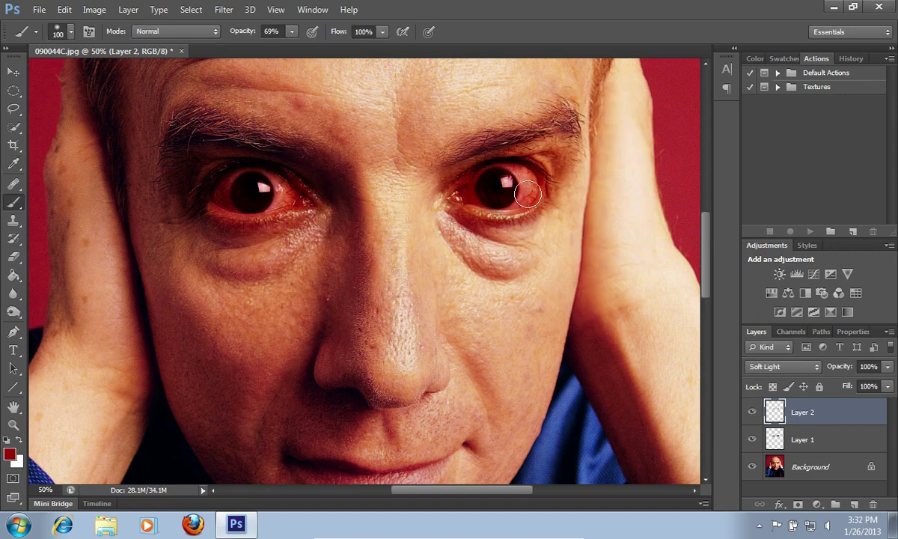
Add Layer 3 on top with Soft Light blending.
{"action": "left_click", "coordinate": [853, 505]}
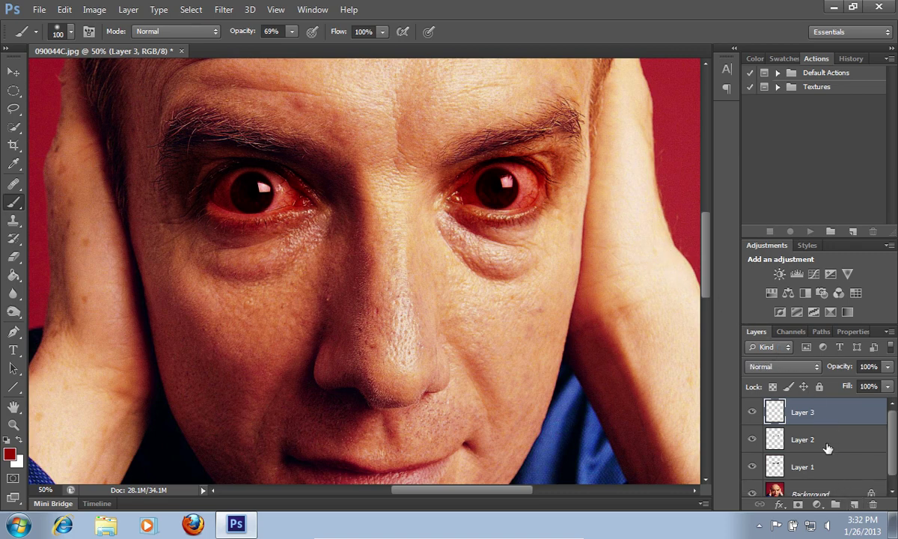
{"action": "left_click", "coordinate": [811, 373]}
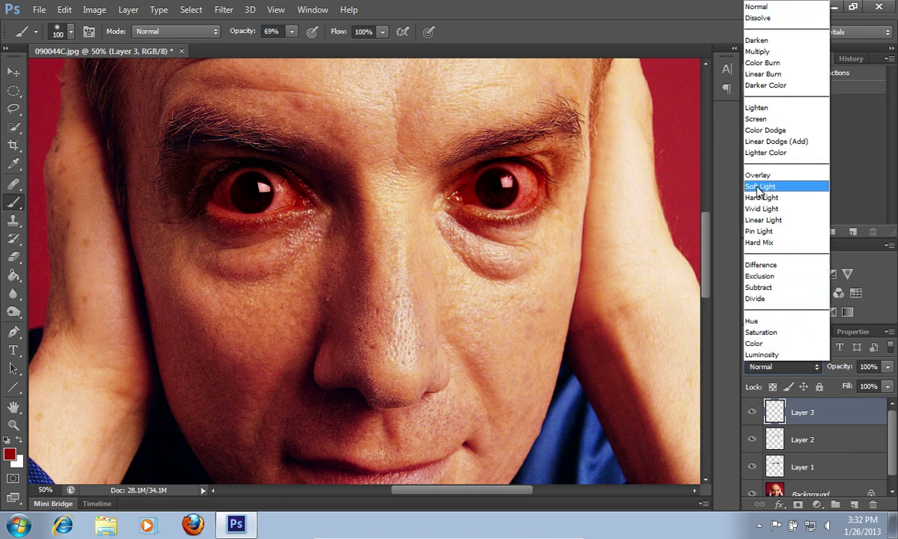
{"action": "left_click", "coordinate": [758, 190]}
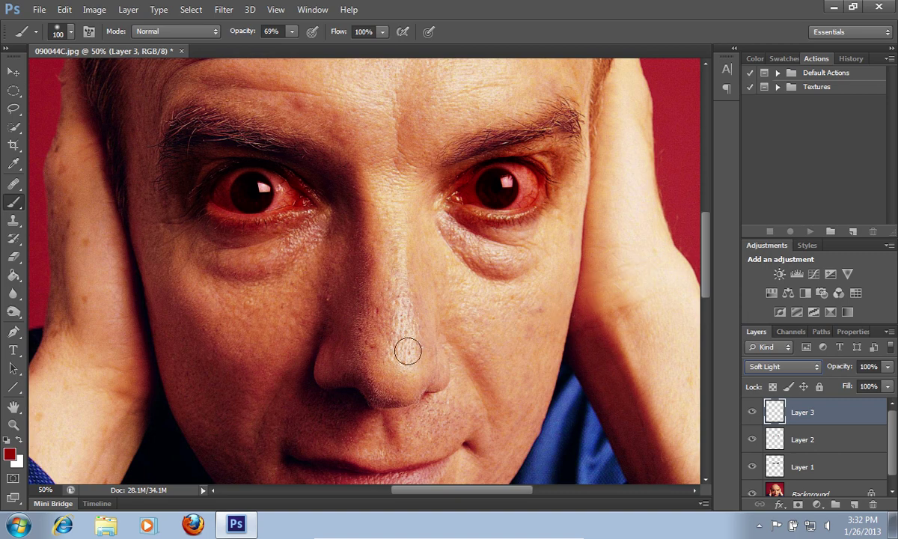
{"action": "left_click", "coordinate": [10, 454]}
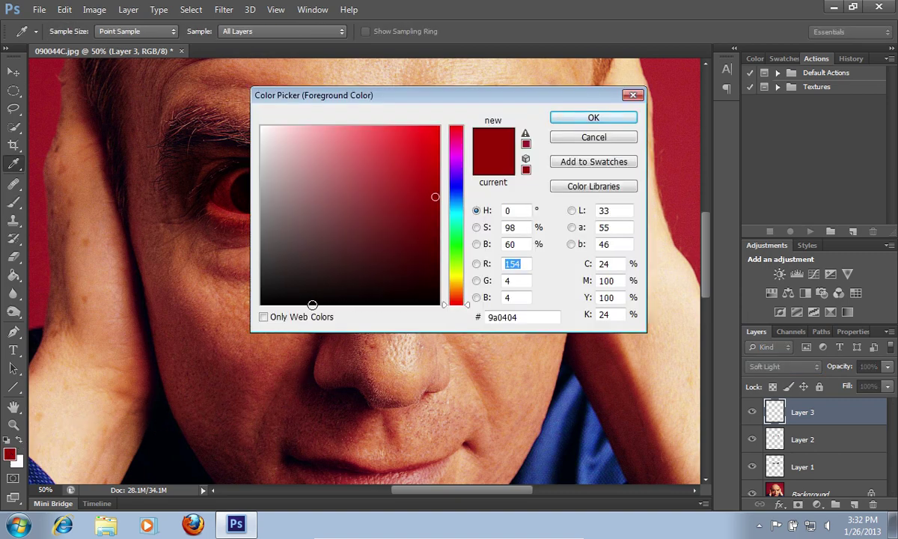
Paint near-black 020202 over both irises on Layer 3.
{"action": "left_click", "coordinate": [262, 303]}
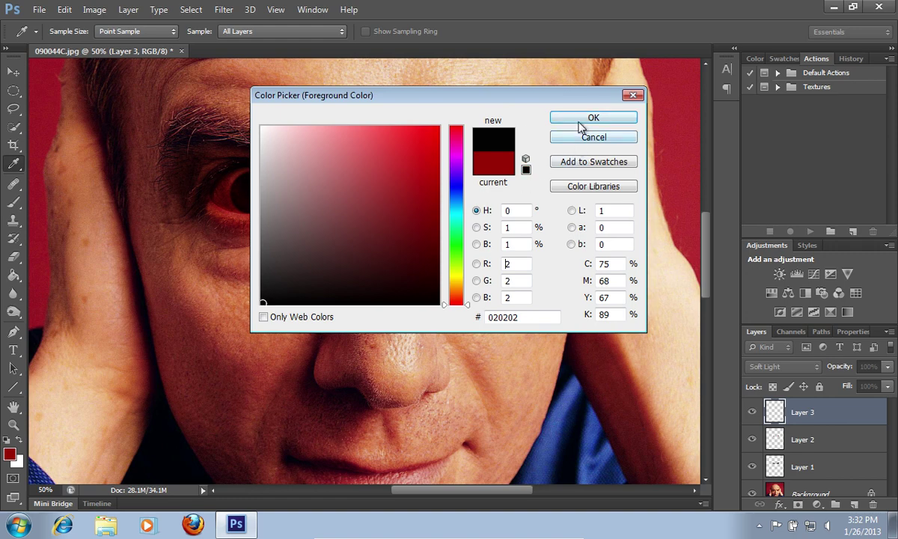
{"action": "left_click", "coordinate": [593, 117]}
{"action": "key", "text": "b"}
{"action": "mouse_move", "coordinate": [235, 184]}
{"action": "left_mouse_down"}
{"action": "mouse_move", "coordinate": [267, 186]}
{"action": "mouse_move", "coordinate": [243, 189]}
{"action": "left_mouse_up"}
{"action": "mouse_move", "coordinate": [522, 177]}
{"action": "left_mouse_down"}
{"action": "mouse_move", "coordinate": [482, 192]}
{"action": "mouse_move", "coordinate": [520, 178]}
{"action": "mouse_move", "coordinate": [468, 192]}
{"action": "mouse_move", "coordinate": [524, 178]}
{"action": "left_mouse_up"}
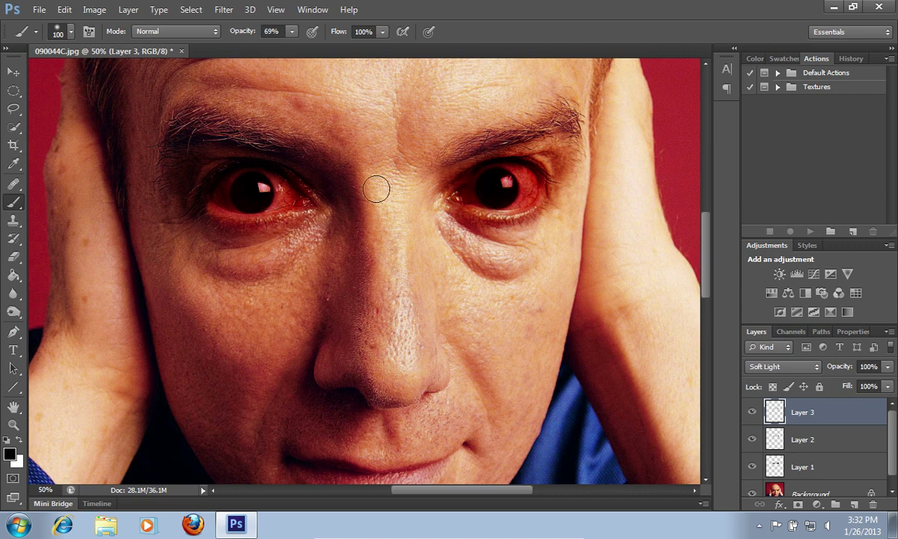
{"action": "mouse_move", "coordinate": [290, 186]}
{"action": "left_mouse_down"}
{"action": "mouse_move", "coordinate": [276, 190]}
{"action": "mouse_move", "coordinate": [292, 179]}
{"action": "left_mouse_up"}
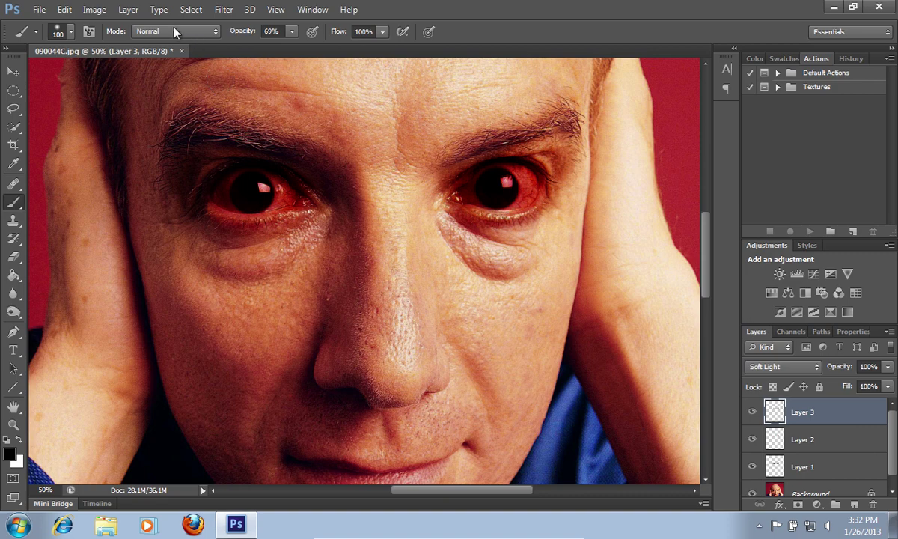
{"action": "left_click", "coordinate": [129, 10]}
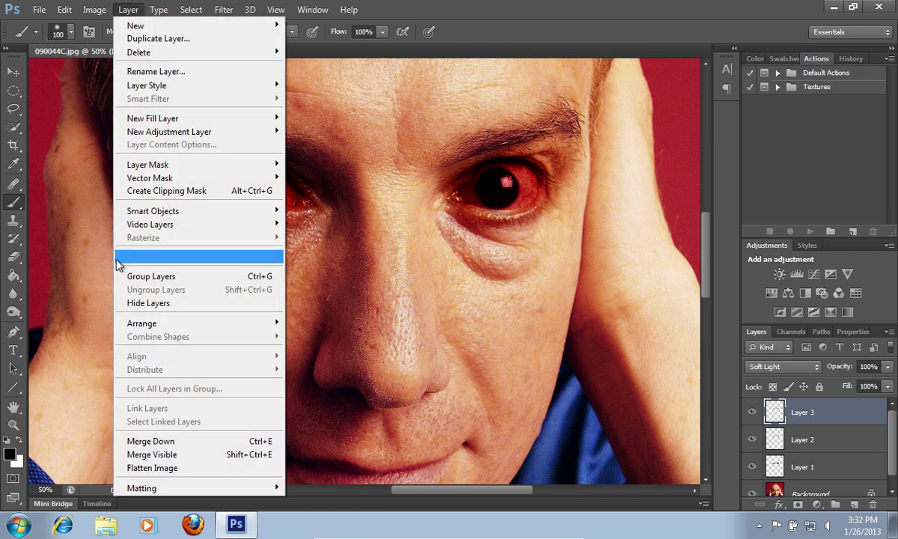
Flatten the image and lasso the right-hand eye's pupil.
{"action": "left_click", "coordinate": [187, 456]}
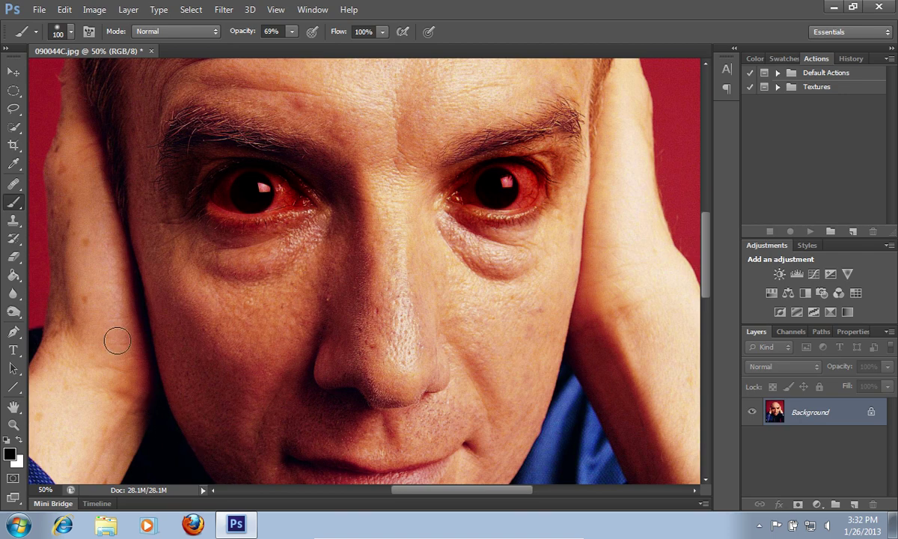
{"action": "left_click", "coordinate": [19, 111]}
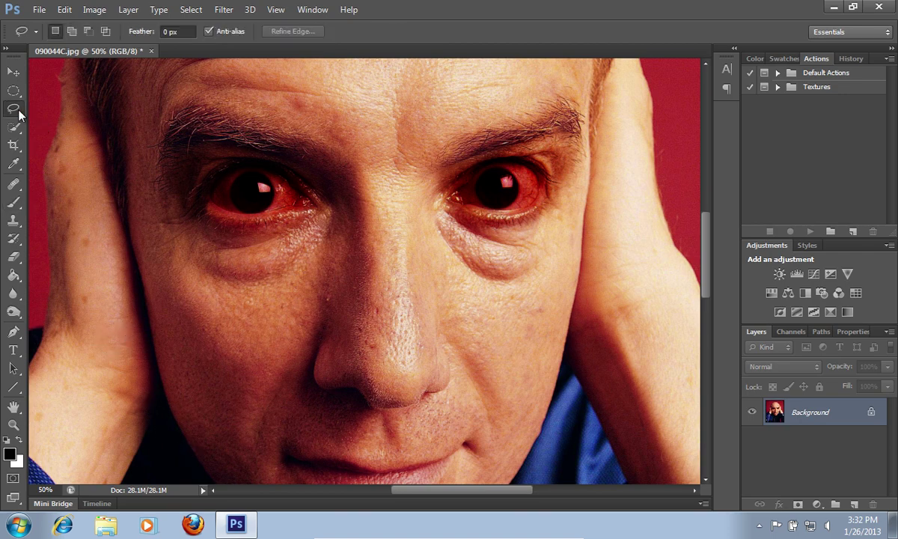
{"action": "mouse_move", "coordinate": [479, 179]}
{"action": "left_mouse_down"}
{"action": "mouse_move", "coordinate": [495, 166]}
{"action": "mouse_move", "coordinate": [516, 187]}
{"action": "mouse_move", "coordinate": [490, 208]}
{"action": "mouse_move", "coordinate": [477, 185]}
{"action": "left_mouse_up"}
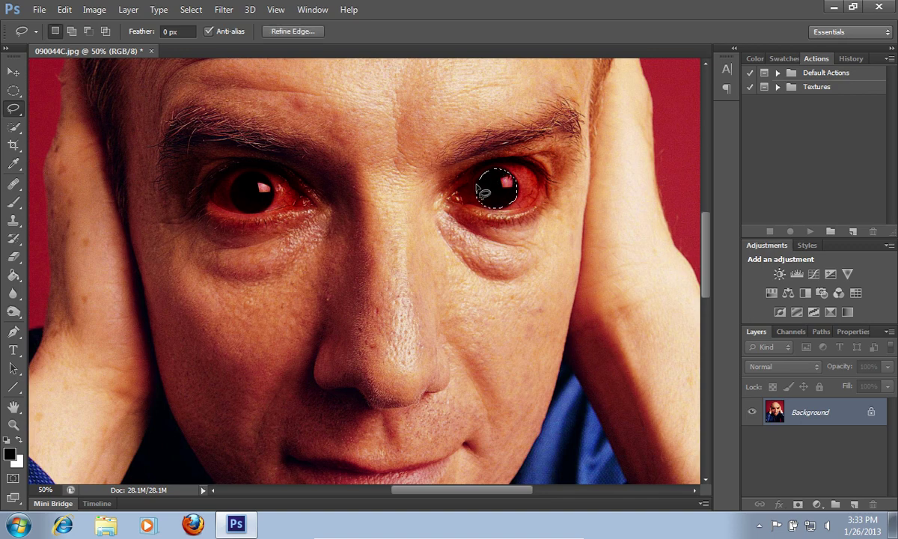
{"action": "left_click", "coordinate": [198, 12]}
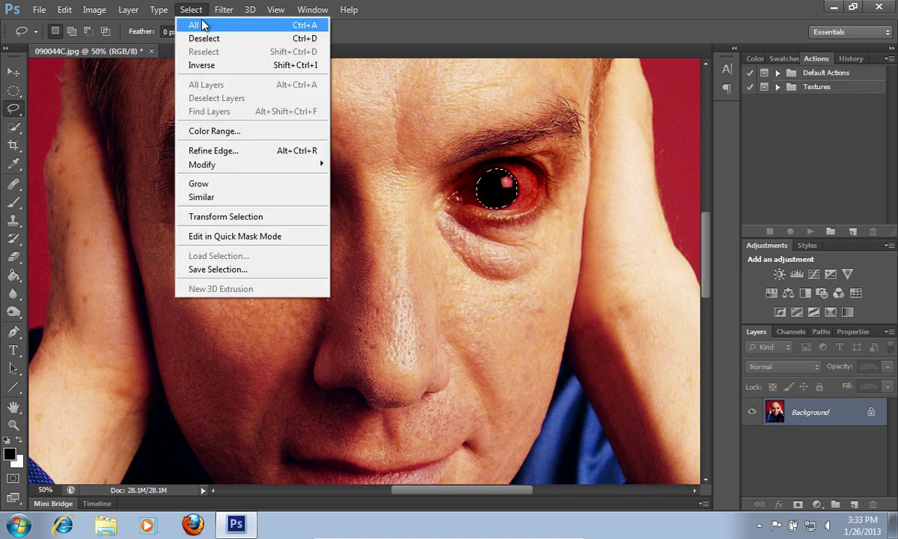
Feather the right pupil selection by 5 px.
{"action": "mouse_move", "coordinate": [251, 166]}
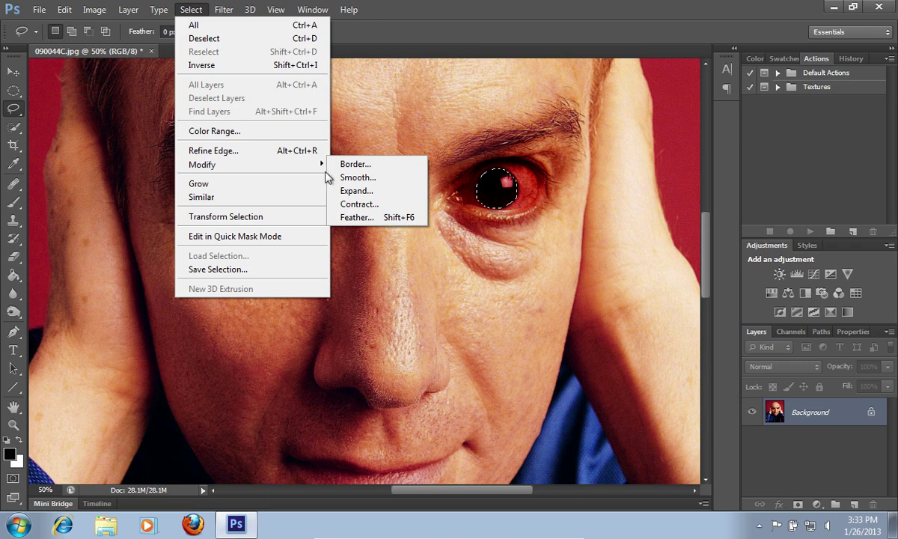
{"action": "left_click", "coordinate": [355, 217]}
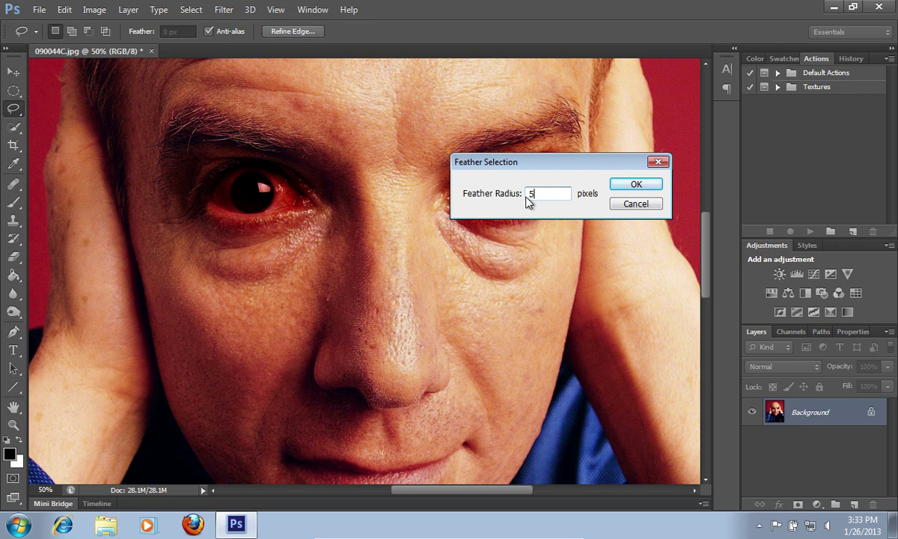
{"action": "left_click", "coordinate": [622, 185]}
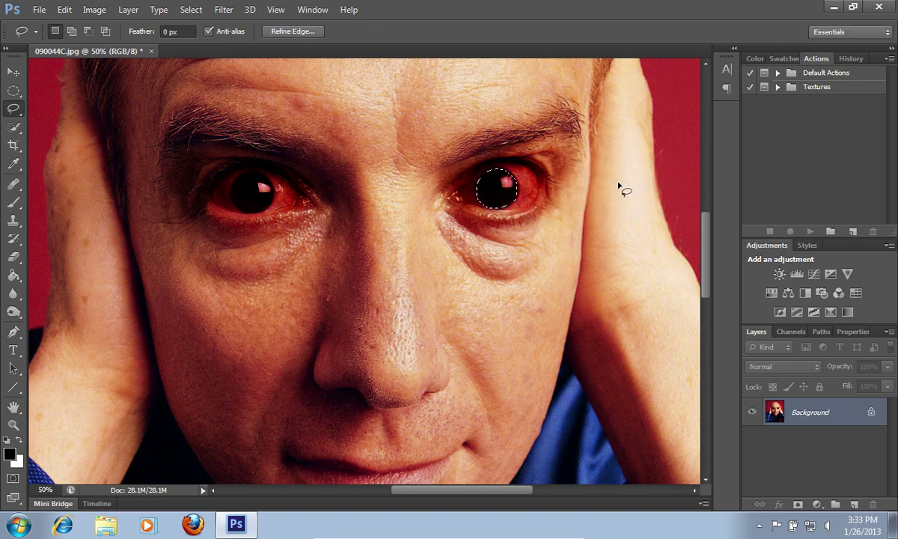
Free Transform the right pupil to about 133% width and 116% height.
{"action": "left_click", "coordinate": [65, 10]}
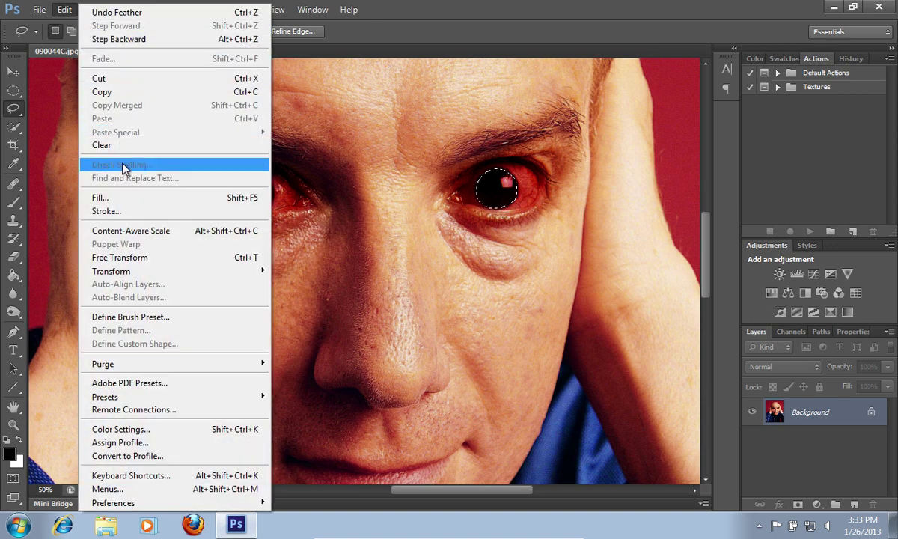
{"action": "left_click", "coordinate": [139, 258]}
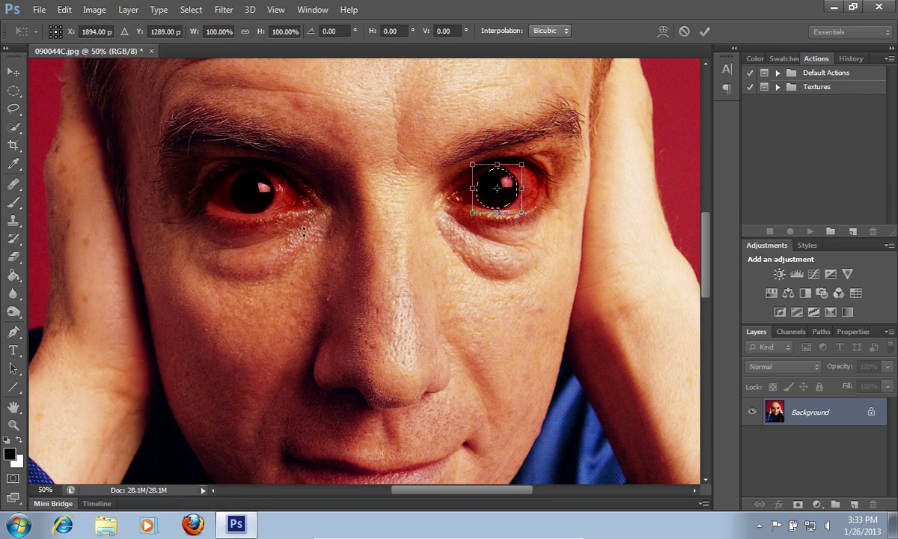
{"action": "left_click_drag", "start_coordinate": [469, 190], "coordinate": [496, 160]}
{"action": "left_click_drag", "start_coordinate": [496, 213], "coordinate": [496, 217]}
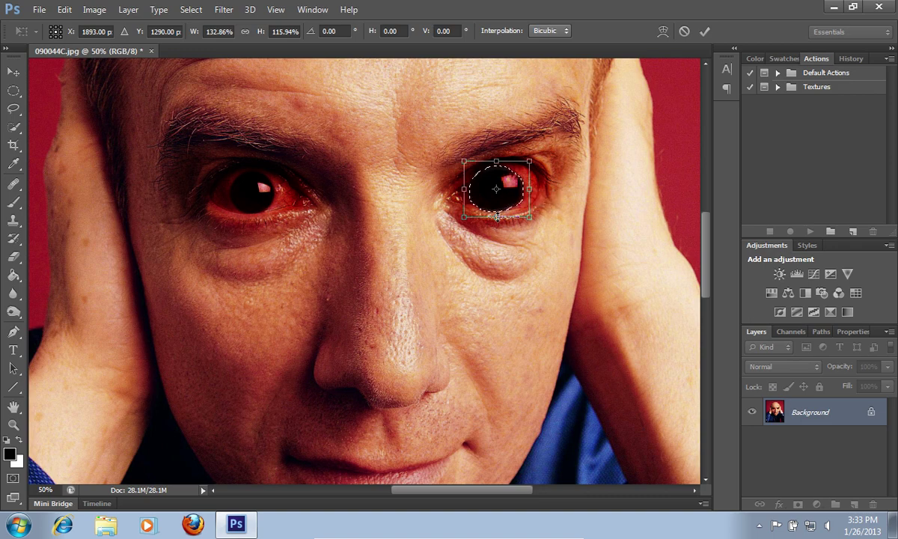
{"action": "left_click", "coordinate": [707, 34]}
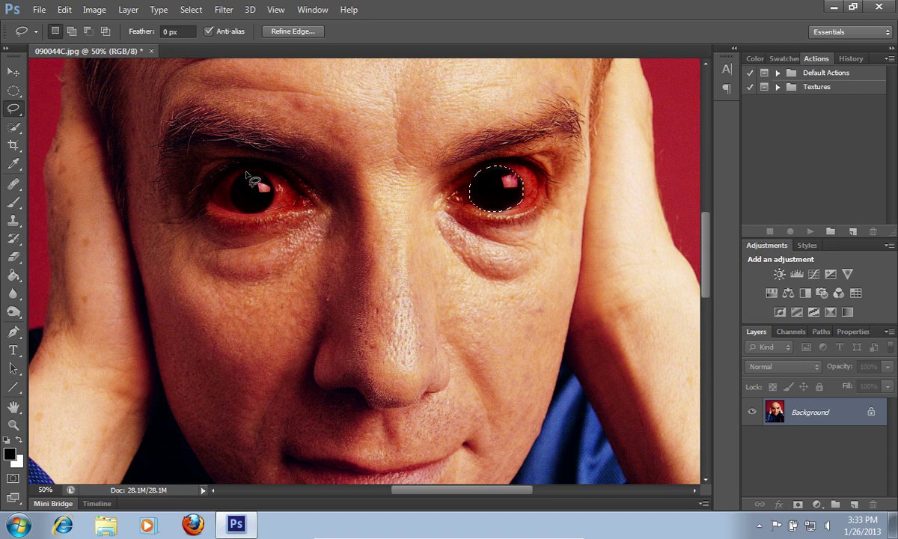
Lasso the left-hand pupil and feather the selection by 5 px.
{"action": "mouse_move", "coordinate": [233, 184]}
{"action": "left_mouse_down"}
{"action": "mouse_move", "coordinate": [255, 173]}
{"action": "mouse_move", "coordinate": [278, 200]}
{"action": "mouse_move", "coordinate": [257, 214]}
{"action": "mouse_move", "coordinate": [235, 184]}
{"action": "left_mouse_up"}
{"action": "left_click", "coordinate": [191, 11]}
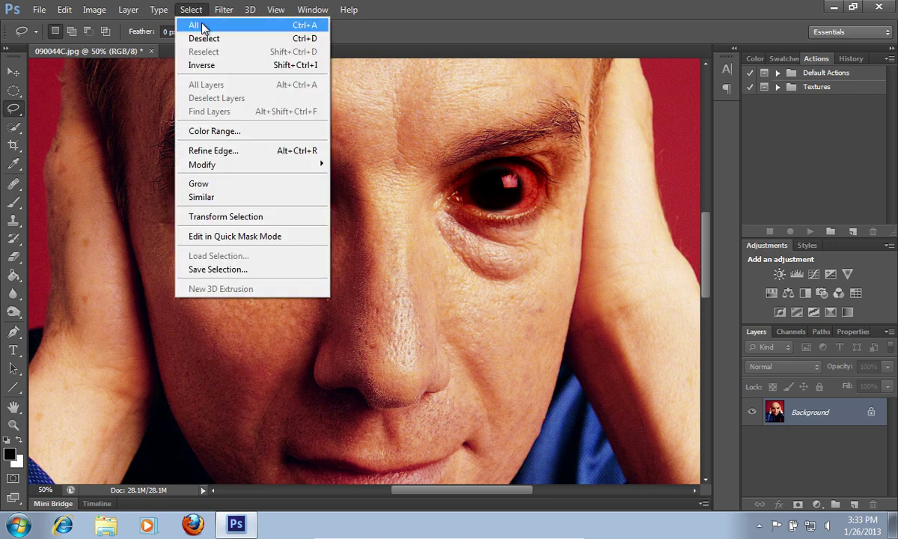
{"action": "mouse_move", "coordinate": [194, 166]}
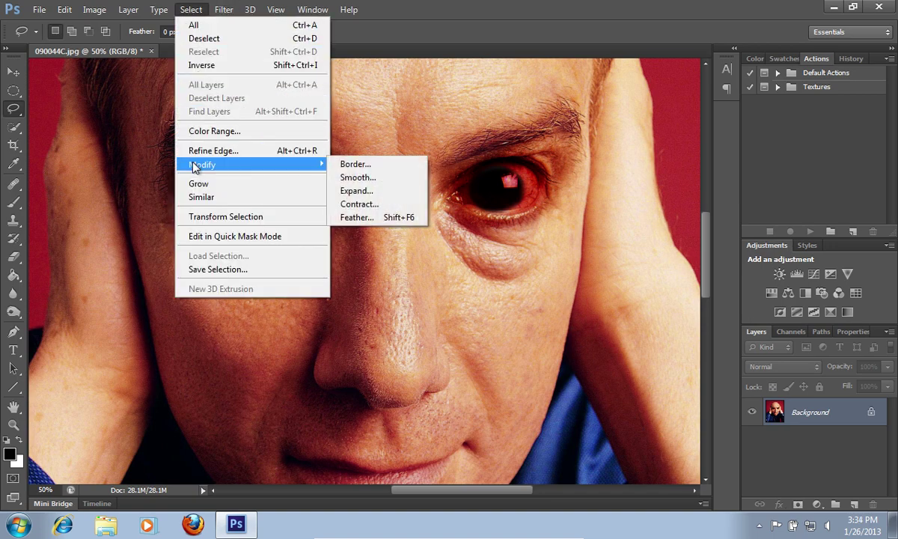
{"action": "left_click", "coordinate": [352, 217]}
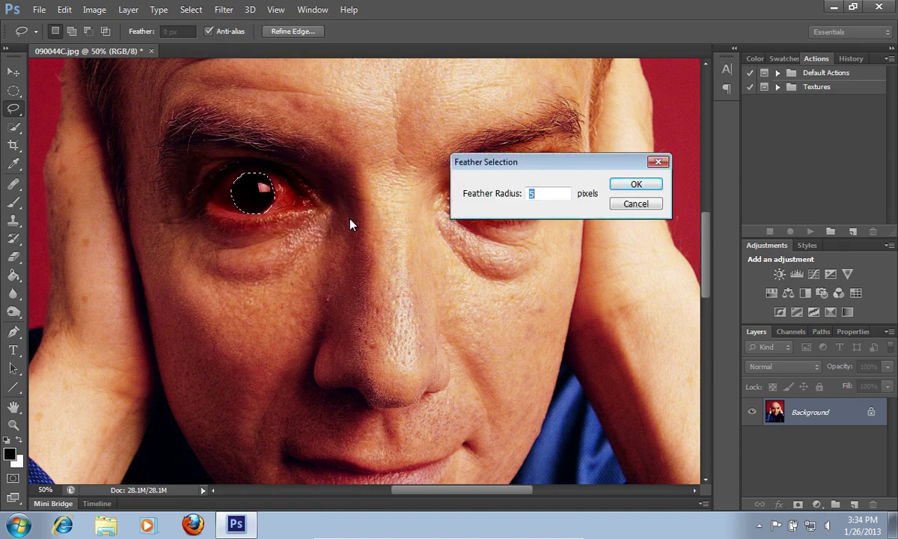
{"action": "left_click", "coordinate": [625, 186]}
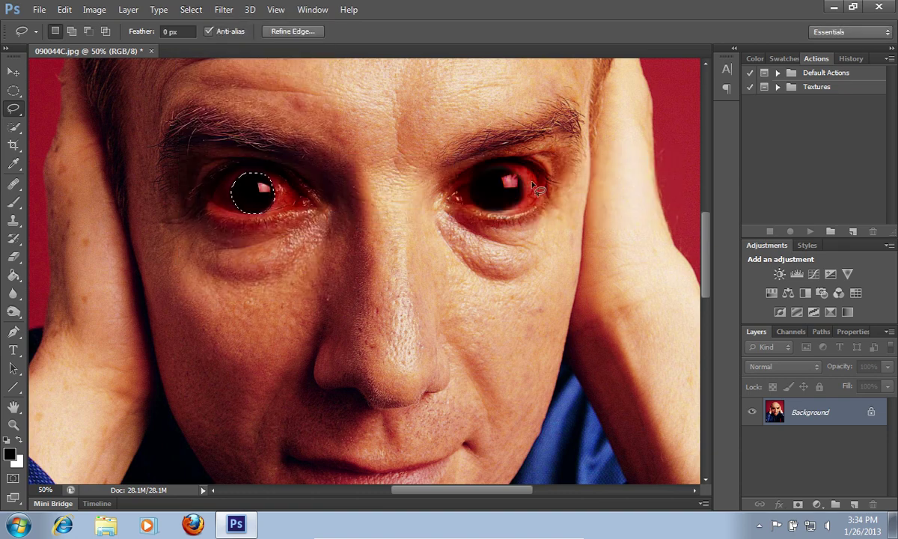
Free Transform the left pupil to about 141% width and 108% height.
{"action": "left_click", "coordinate": [64, 9]}
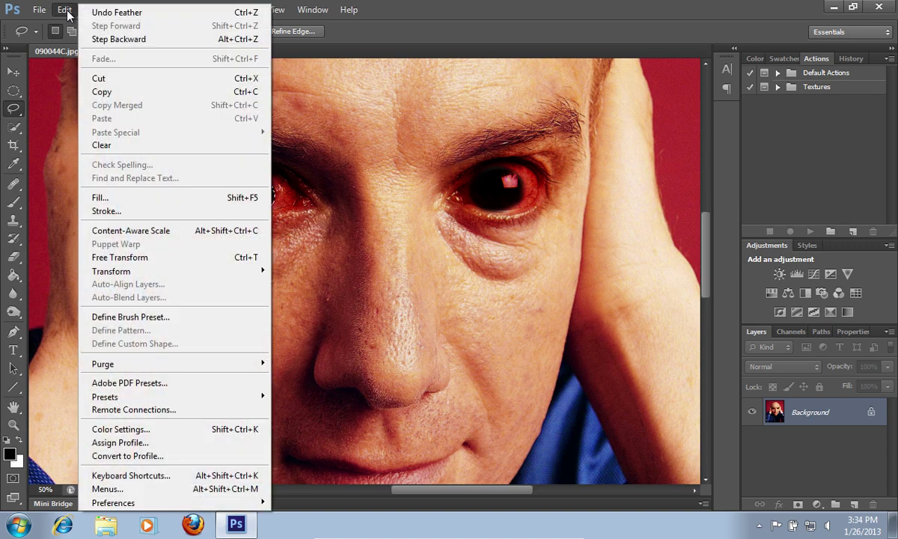
{"action": "left_click", "coordinate": [208, 257]}
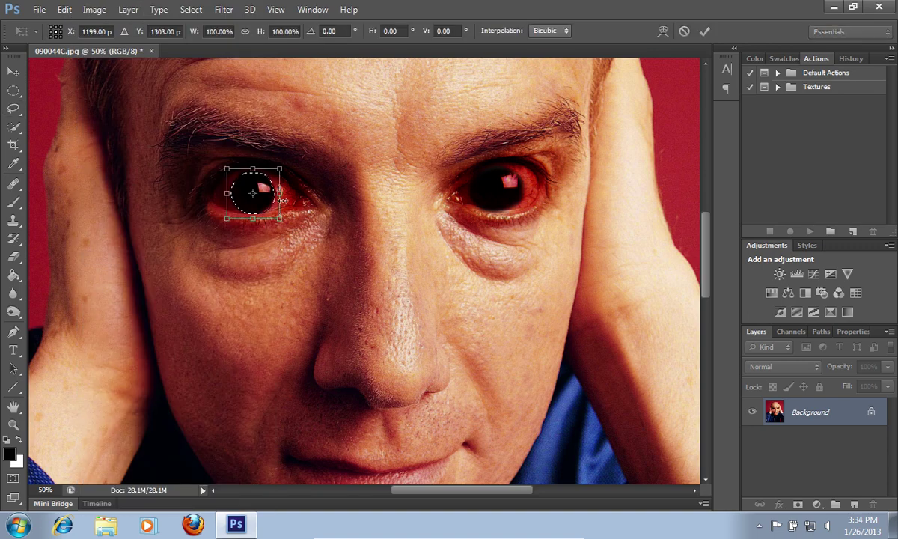
{"action": "left_click_drag", "start_coordinate": [283, 194], "coordinate": [255, 166]}
{"action": "left_click_drag", "start_coordinate": [255, 219], "coordinate": [255, 220]}
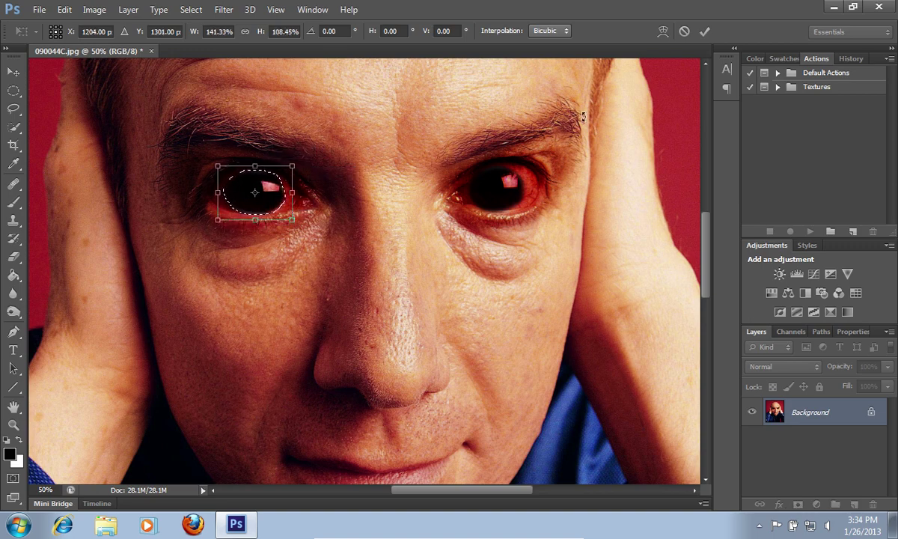
{"action": "left_click", "coordinate": [703, 32]}
Deselect and zoom out to view the whole face.
{"action": "left_click", "coordinate": [377, 100]}
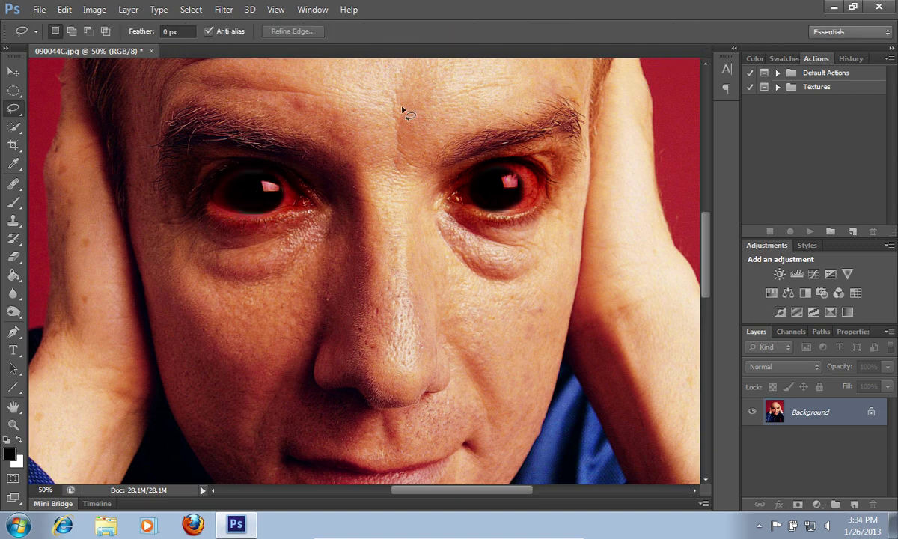
{"action": "left_click", "coordinate": [14, 423]}
{"action": "left_click", "coordinate": [345, 245], "text": "alt"}
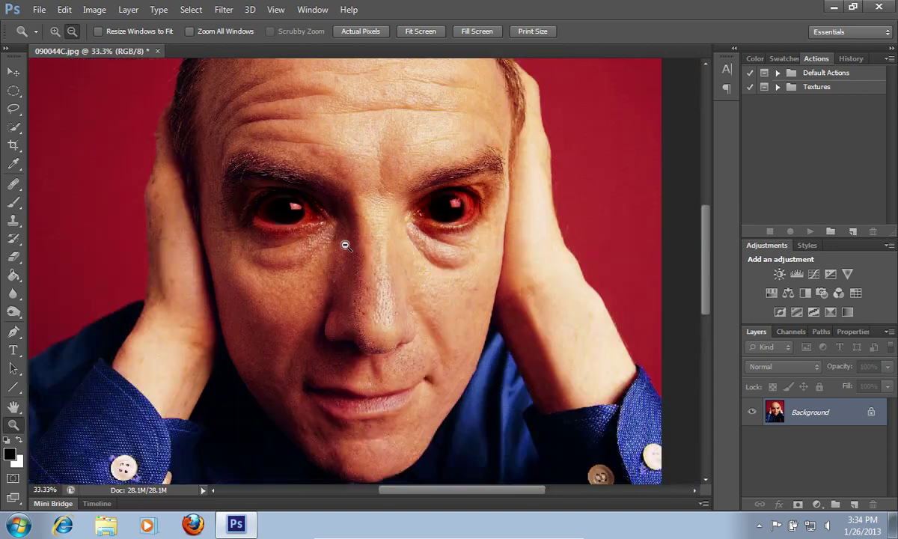